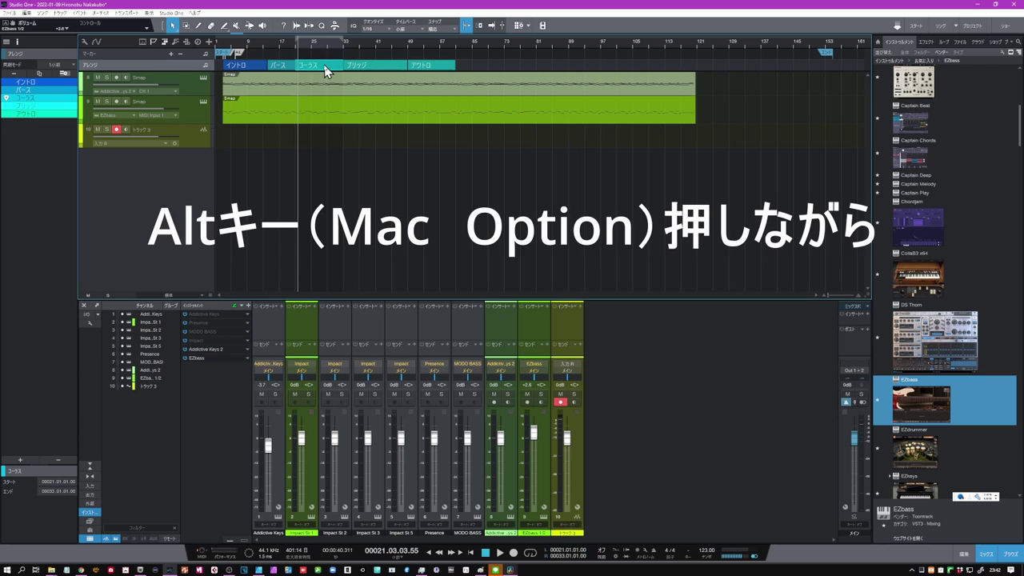
# Copy the コーラス arranger section to the end of the song, after the existing Smap parts
pyautogui.moveTo(326, 71); pyautogui.dragTo(728, 72)
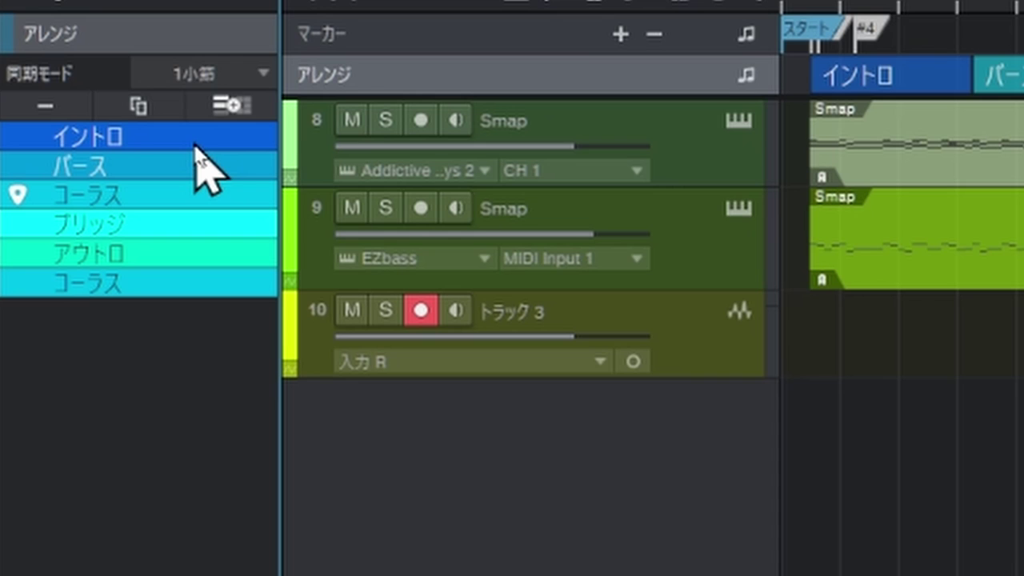
# Copy the イントロ and バース arranger sections together to a new scratch pad
pyautogui.click(196, 135)
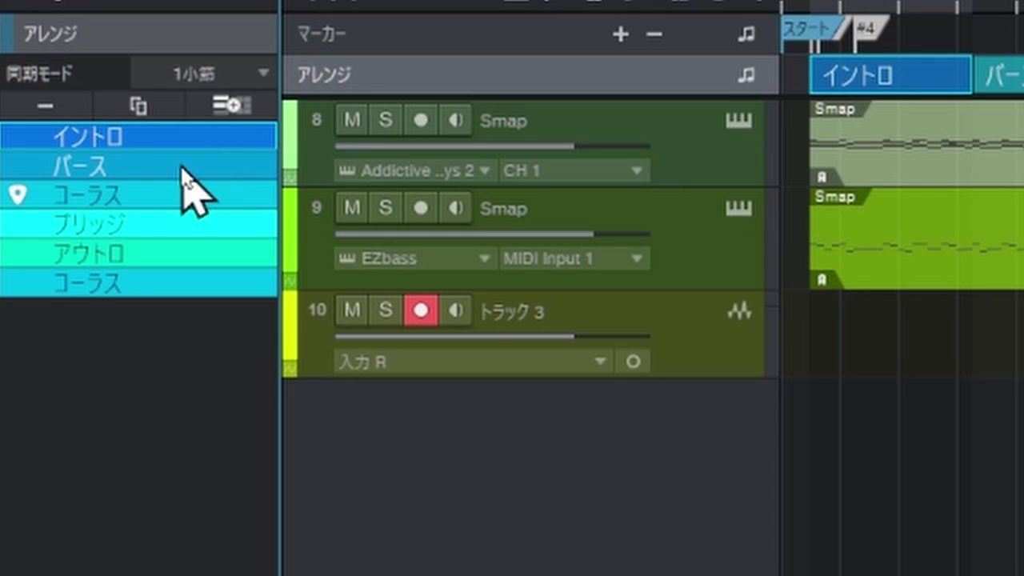
pyautogui.keyDown('shift'); pyautogui.click(179, 169); pyautogui.keyUp('shift')
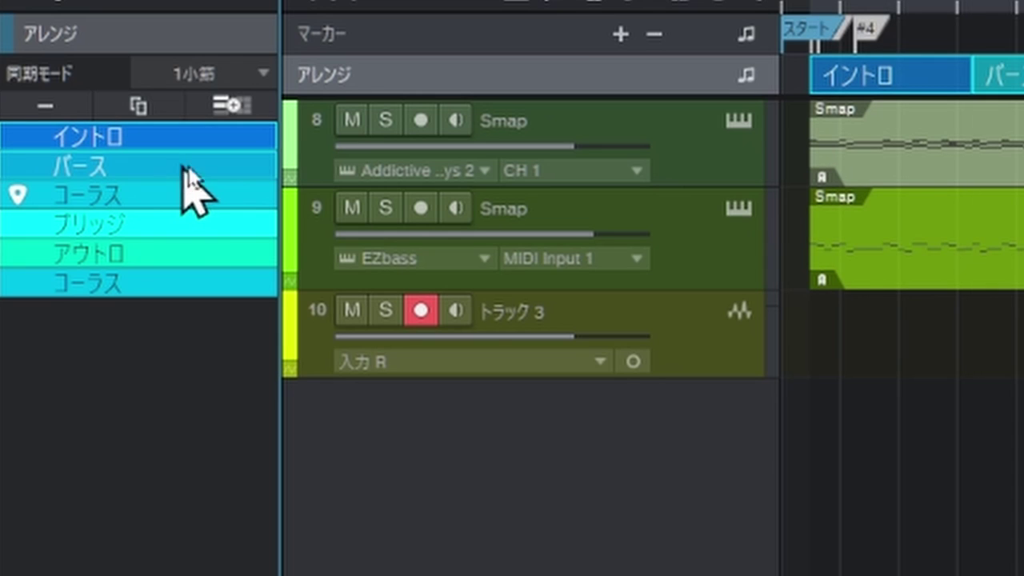
pyautogui.click(231, 104)
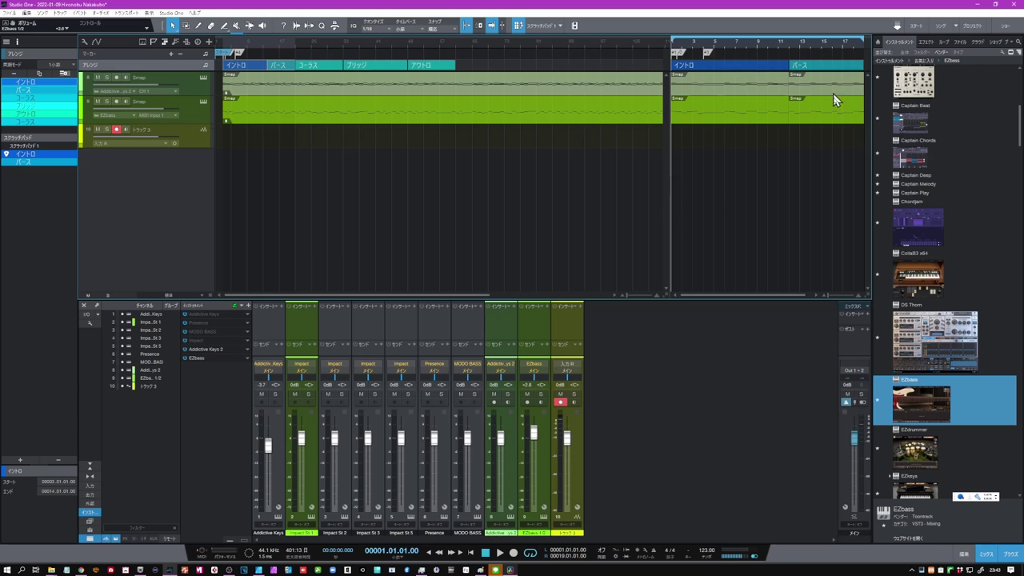
# Copy the ブリッジ section to the end of スクラッチパッド 1, after バース
pyautogui.moveTo(775, 48); pyautogui.dragTo(776, 40)
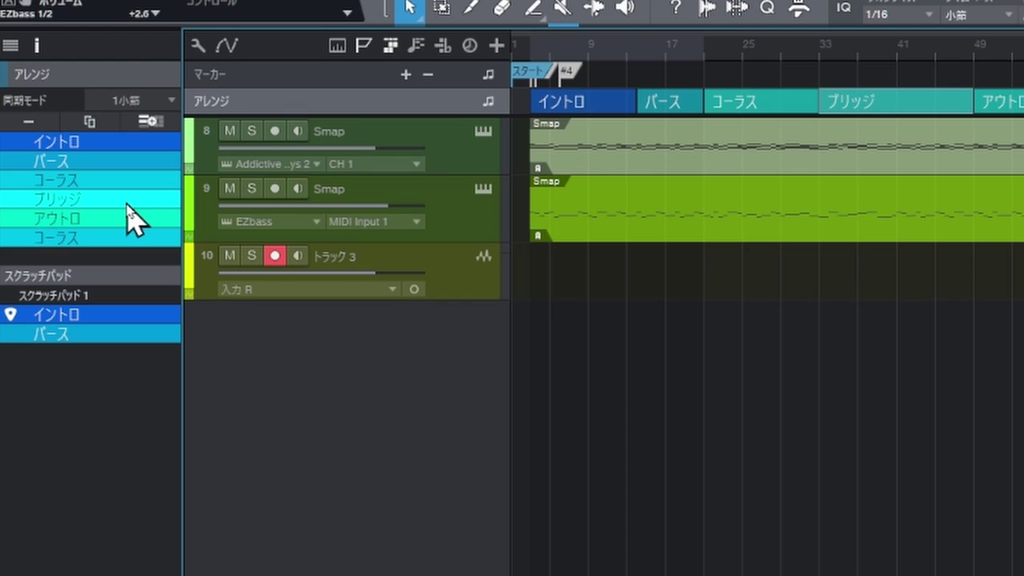
pyautogui.moveTo(128, 206); pyautogui.dragTo(119, 366)
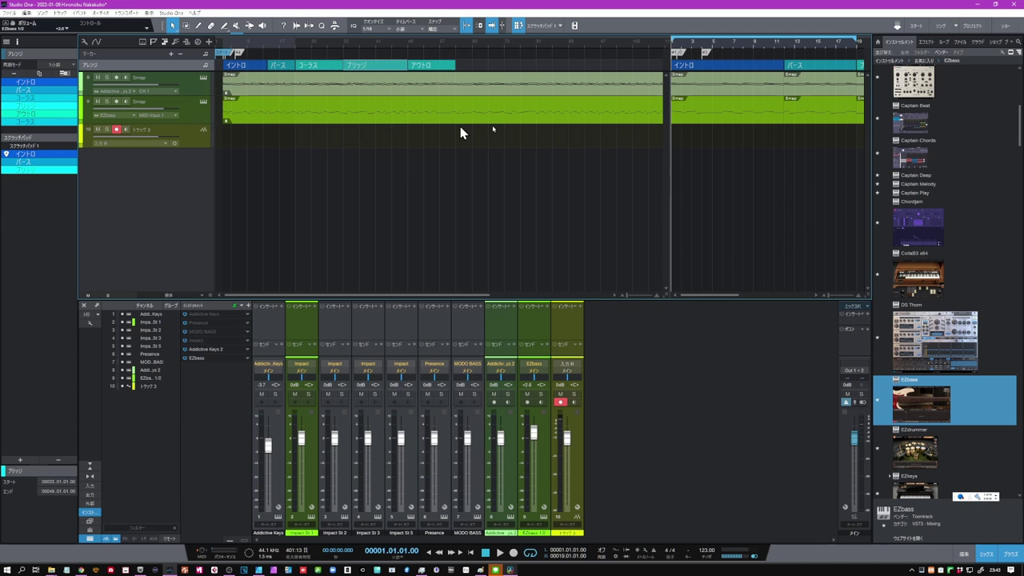
pyautogui.scroll(-2, 787, 39)
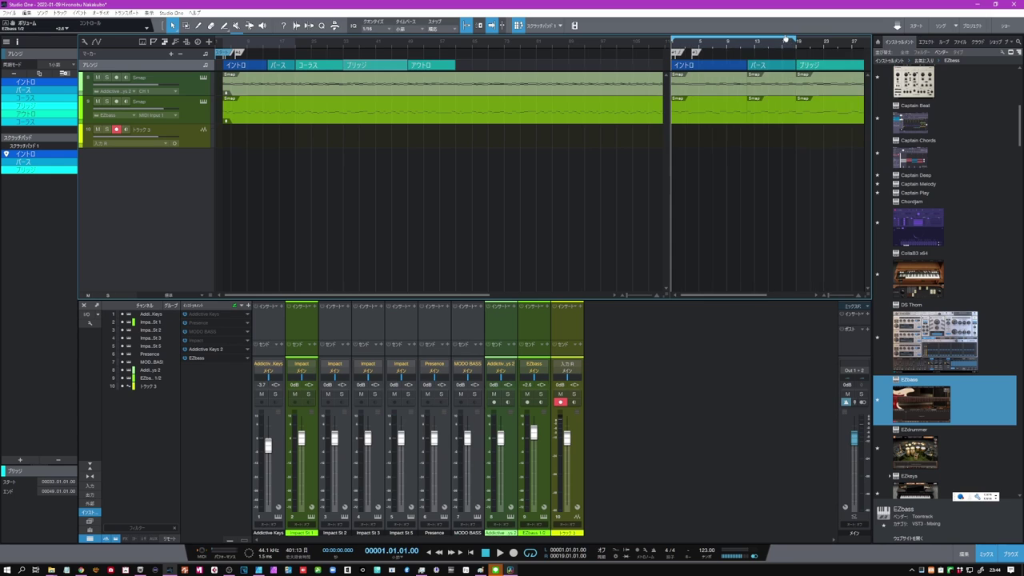
pyautogui.scroll(-1, 786, 38)
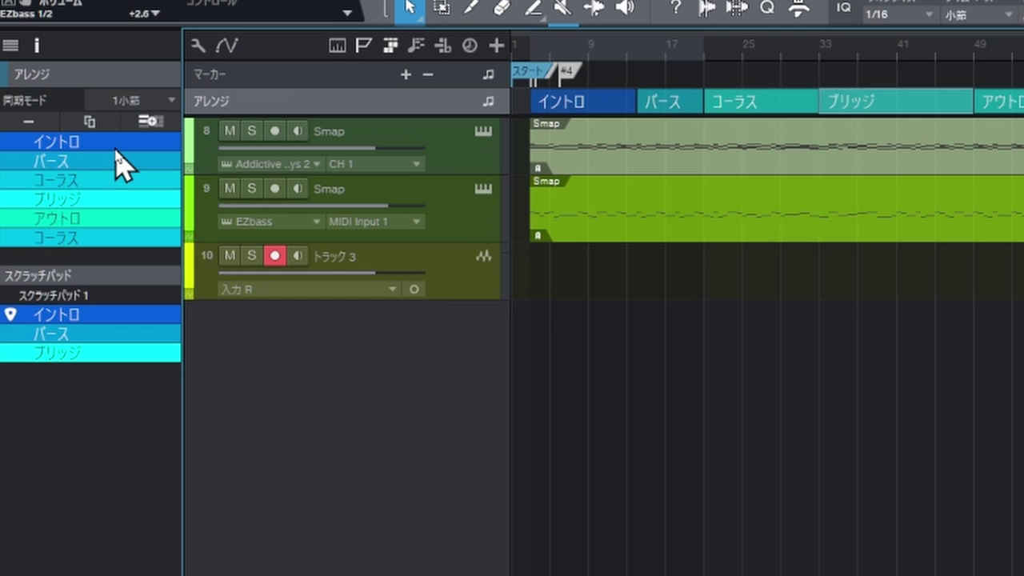
# Move the timeline's イントロ, バース and first コーラス sections together into a new scratch pad and widen the scratch pad area
pyautogui.click(49, 85)
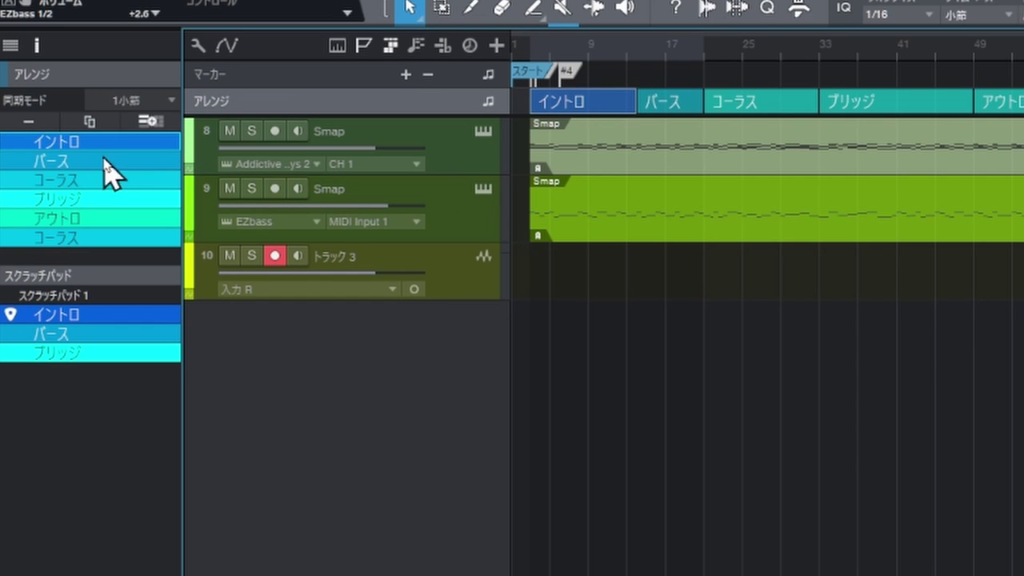
pyautogui.keyDown('shift'); pyautogui.click(110, 166); pyautogui.keyUp('shift')
pyautogui.keyDown('shift'); pyautogui.click(98, 188); pyautogui.keyUp('shift')
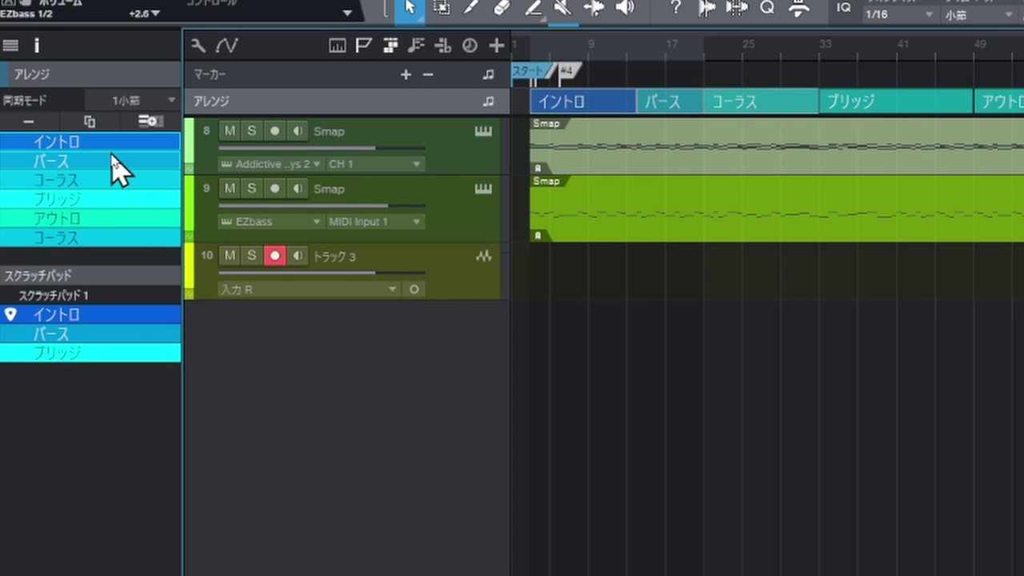
pyautogui.moveTo(120, 152); pyautogui.dragTo(96, 402)
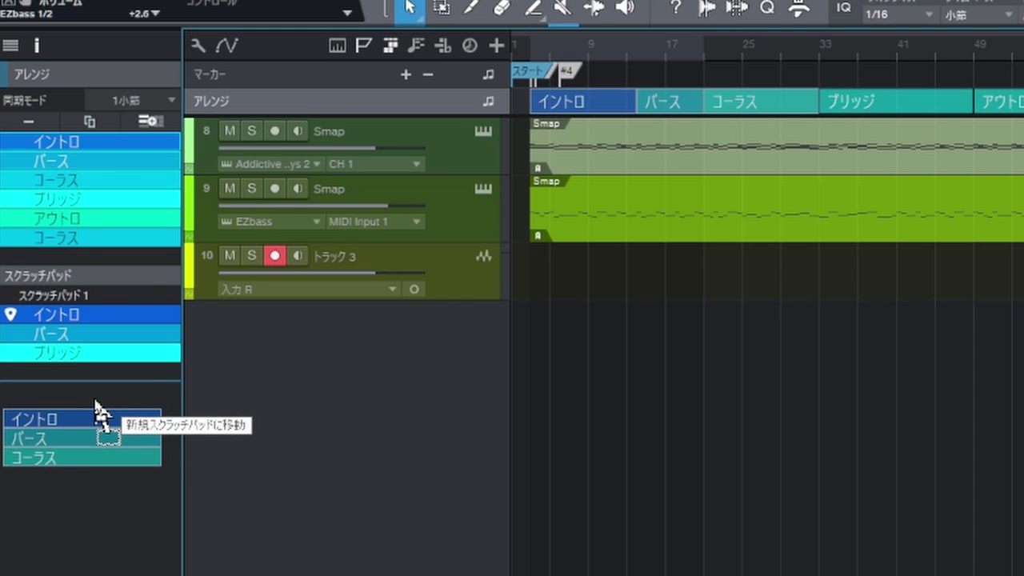
pyautogui.moveTo(96, 402); pyautogui.dragTo(95, 403)
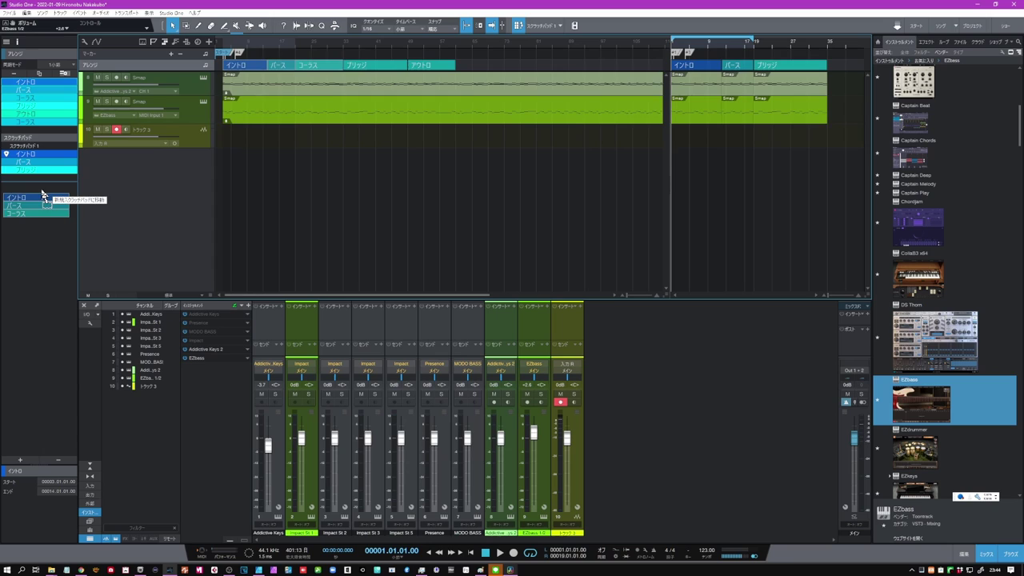
pyautogui.moveTo(43, 195); pyautogui.dragTo(41, 195)
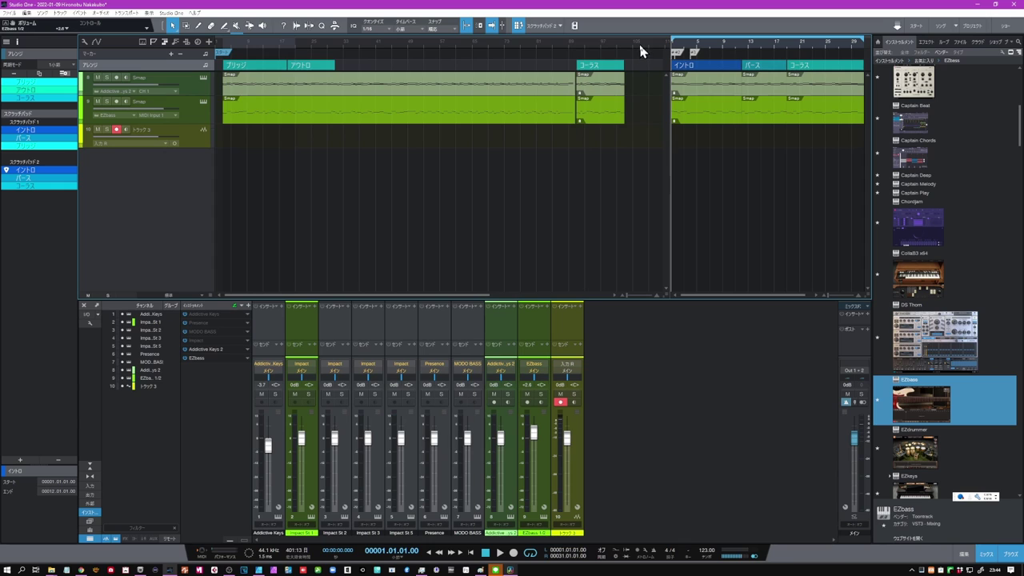
pyautogui.moveTo(671, 147); pyautogui.dragTo(575, 152)
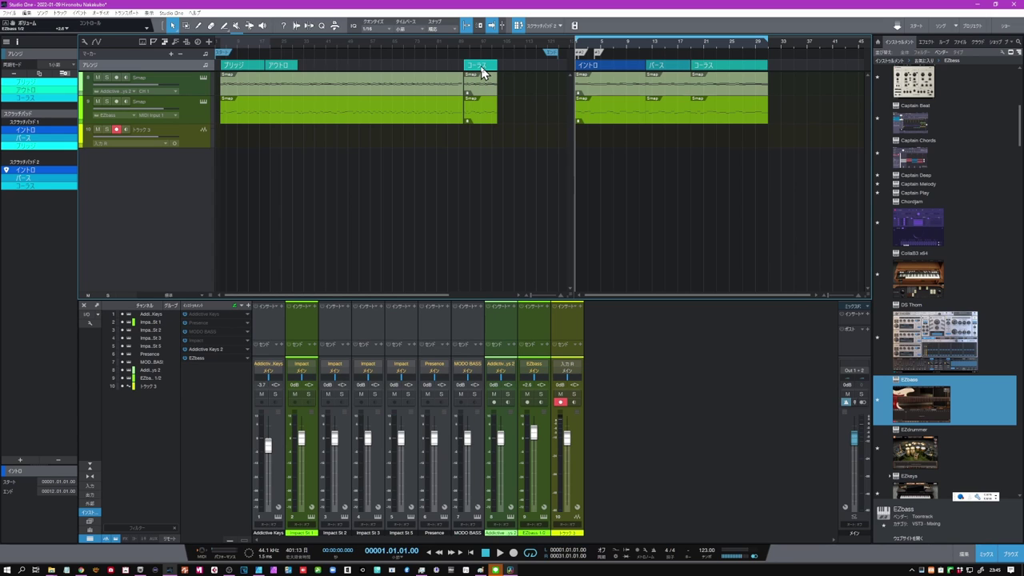
# Move the timeline's remaining コーラス section to the end of スクラッチパッド 2, and undo the move
pyautogui.moveTo(482, 72); pyautogui.dragTo(782, 72)
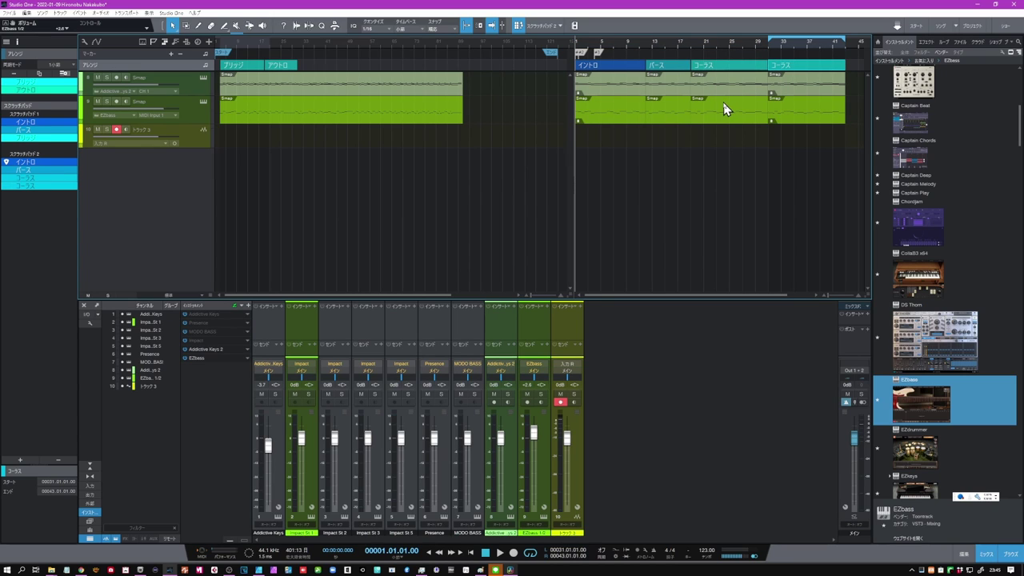
pyautogui.hotkey('ctrl', 'z')
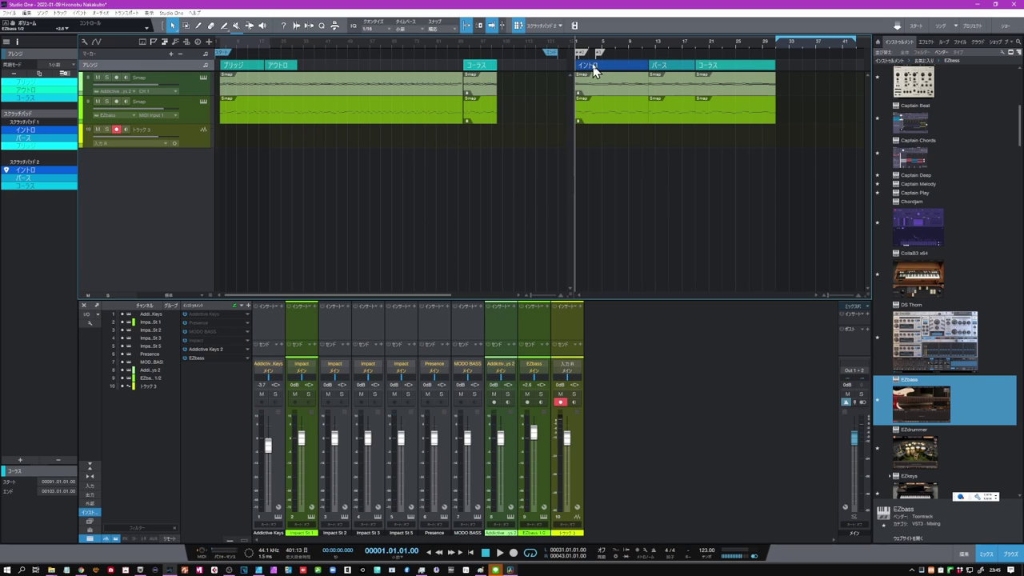
# Record vocal takes on トラック 3 from the beginning of スクラッチパッド 2
pyautogui.click(621, 42)
pyautogui.click(664, 48)
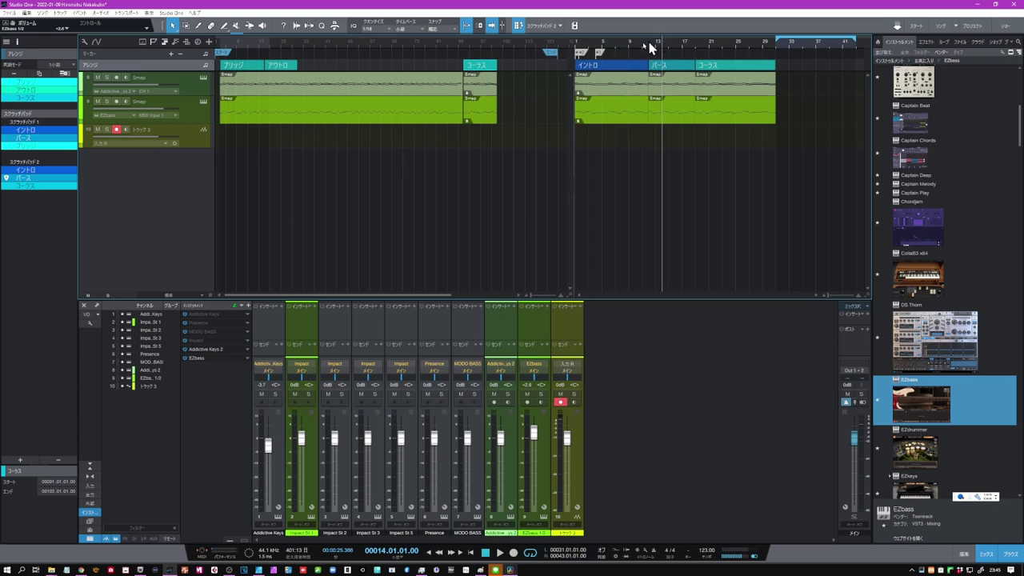
pyautogui.click(597, 46)
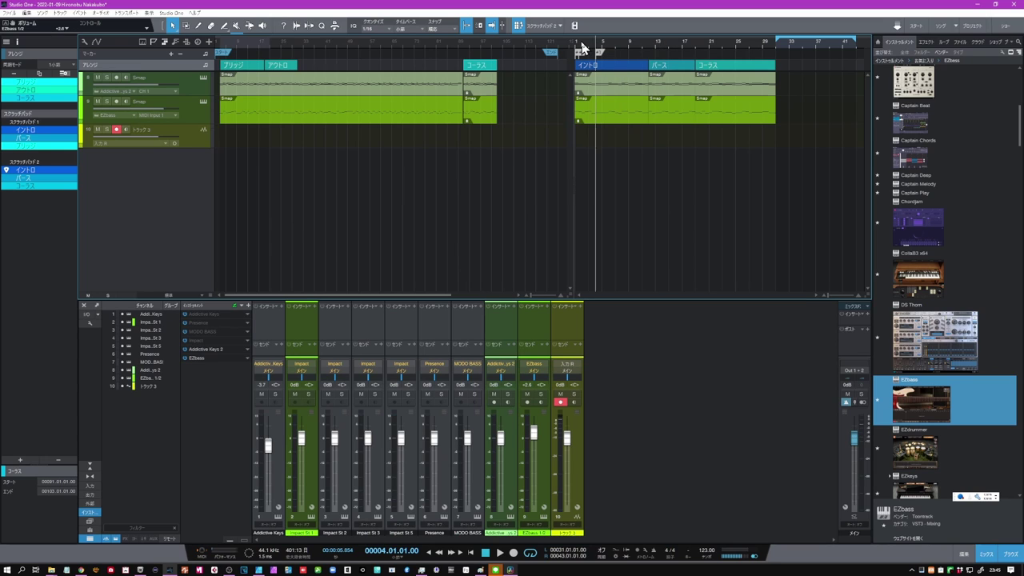
pyautogui.click(577, 46)
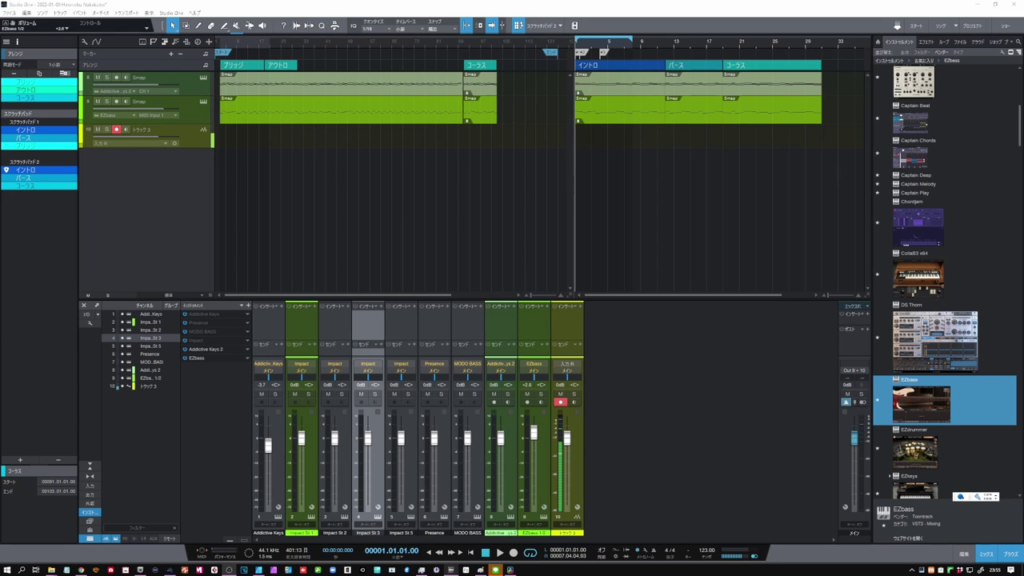
pyautogui.click(514, 552)
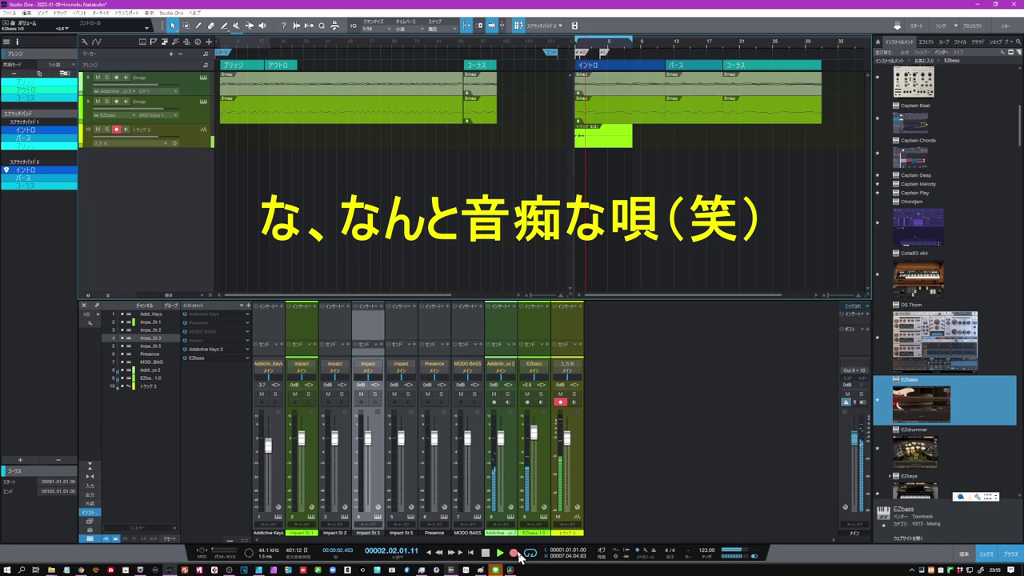
pyautogui.press('space')
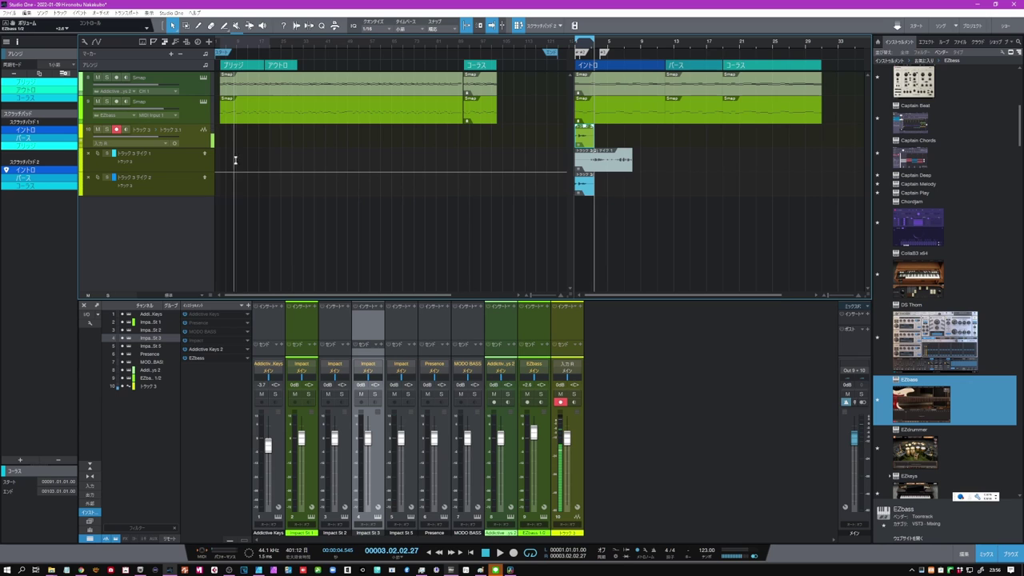
# Choose take 1 for トラック 3 and copy the recording with its takes from the scratch pad to the start of the timeline's ブリッジ section
pyautogui.click(580, 163)
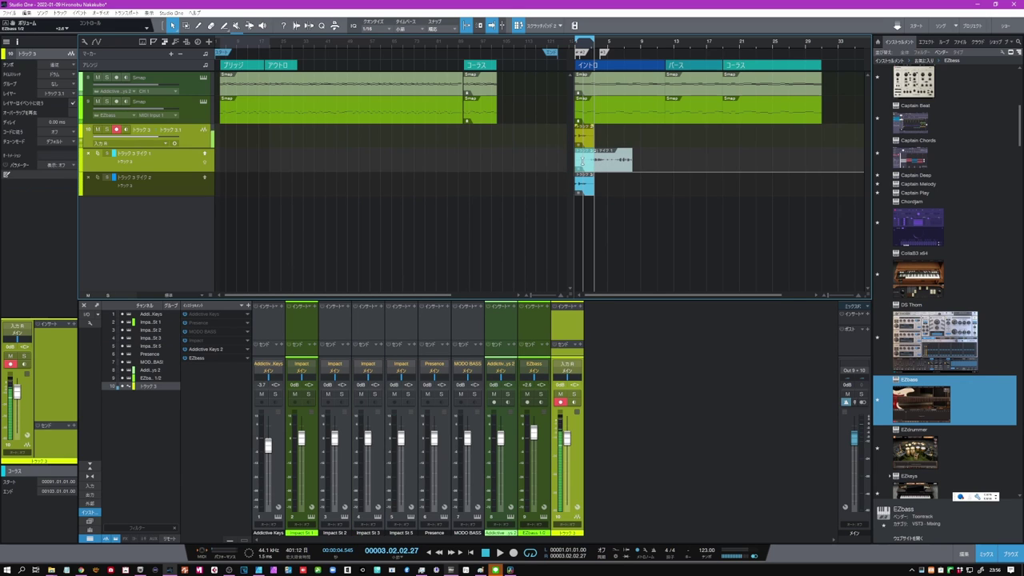
pyautogui.moveTo(509, 330); pyautogui.dragTo(683, 338)
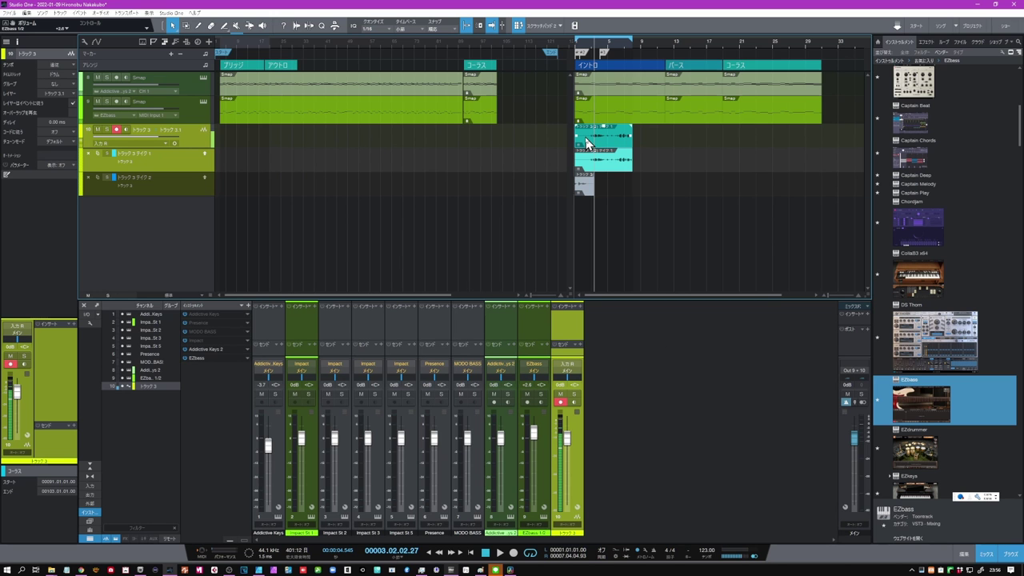
pyautogui.moveTo(535, 255); pyautogui.dragTo(395, 256)
pyautogui.moveTo(539, 136); pyautogui.dragTo(225, 150)
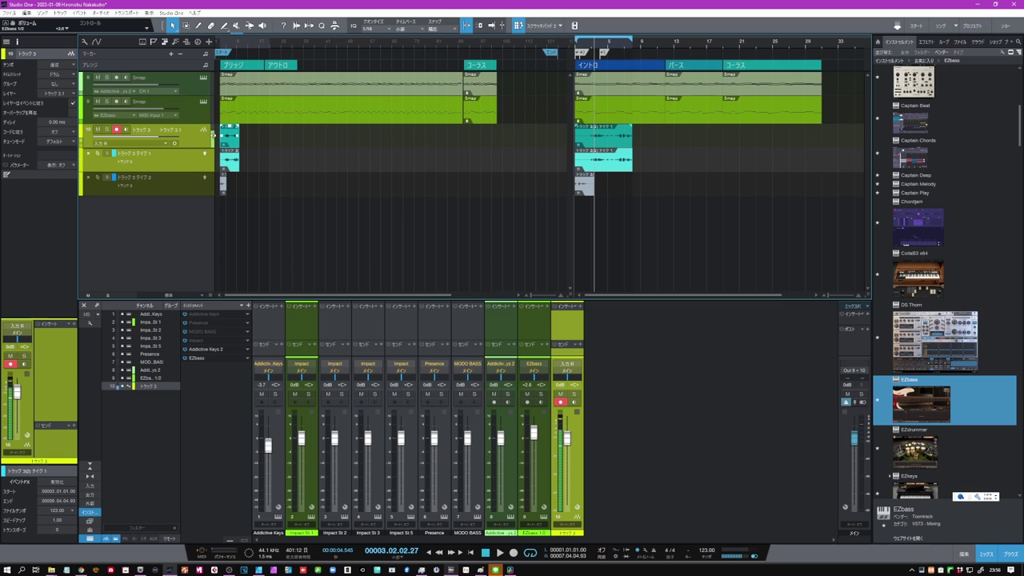
# Comp the part of take 2 from about mid bar 3 to late bar 4 into トラック 3 on the timeline
pyautogui.moveTo(222, 46); pyautogui.dragTo(232, 76)
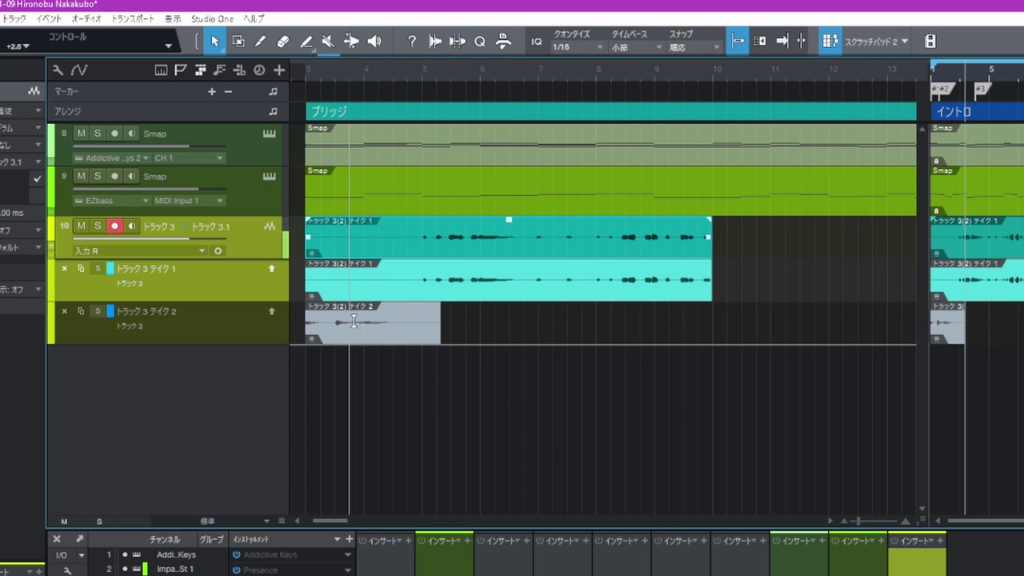
pyautogui.moveTo(331, 326); pyautogui.dragTo(407, 324)
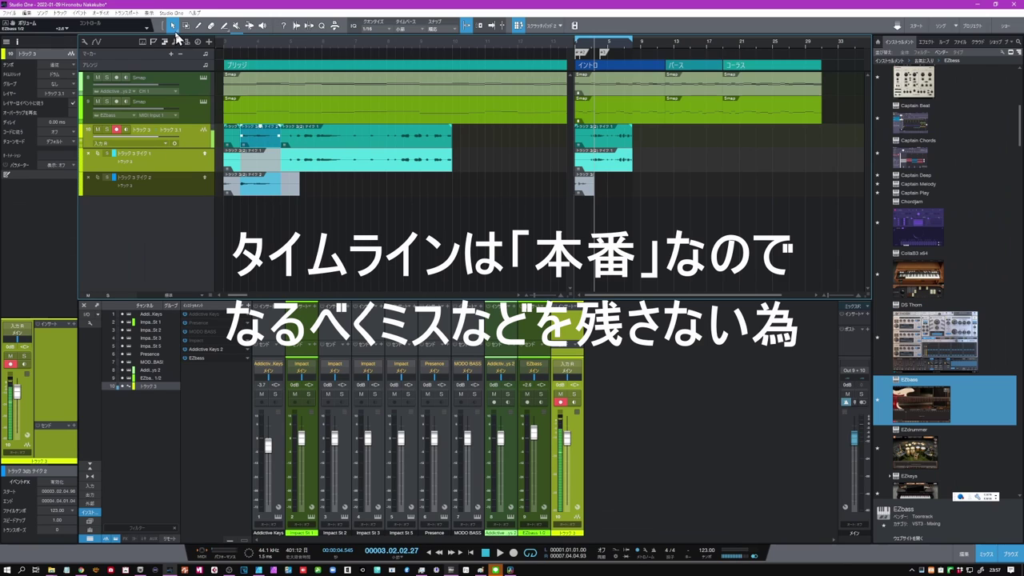
# Delete the take 1 part that follows the comped take 2 segment on トラック 3 in the timeline
pyautogui.rightClick(216, 45)
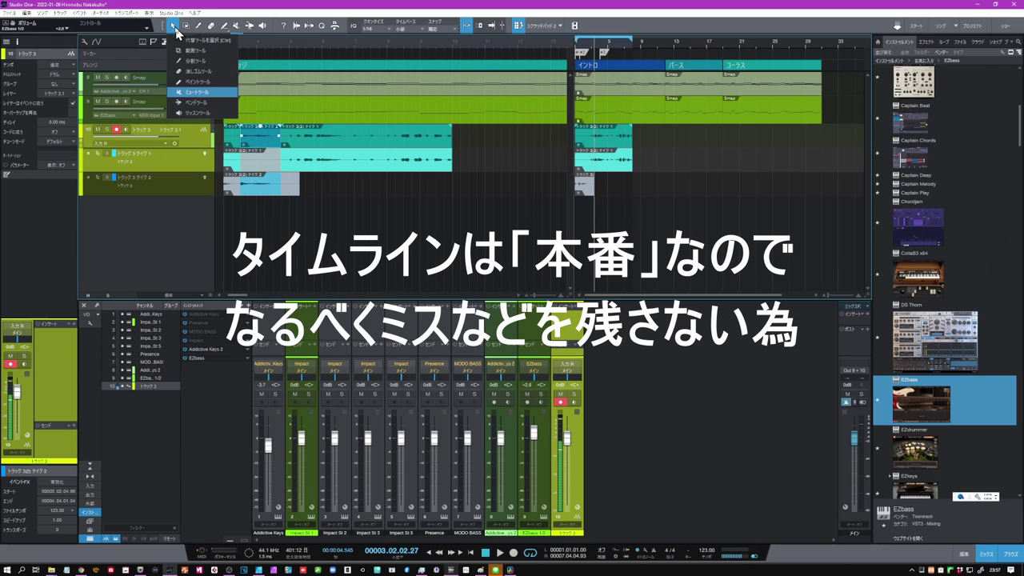
pyautogui.click(496, 138)
pyautogui.click(380, 137)
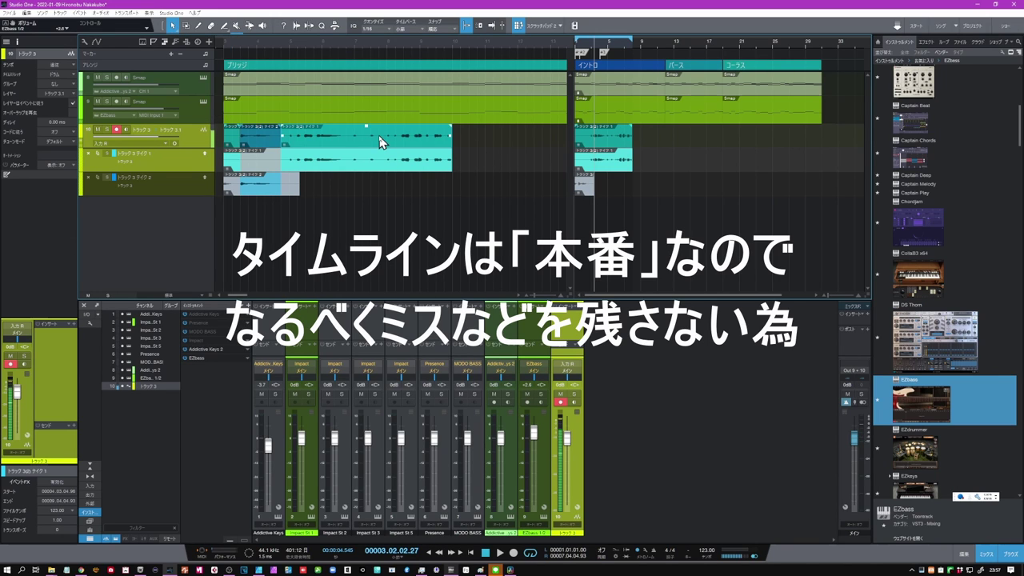
pyautogui.press('Delete')
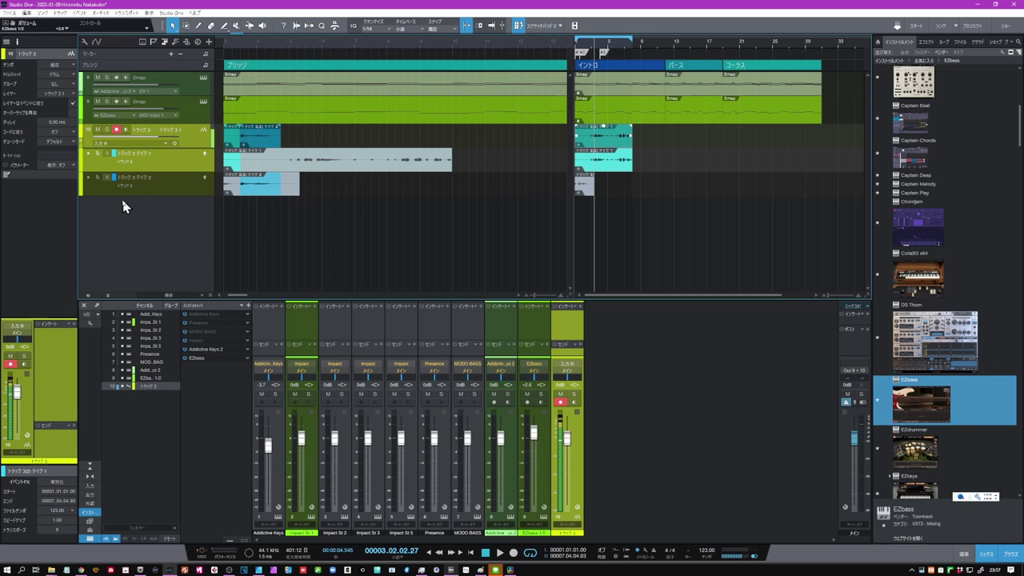
# Reorder the timeline's arranger sections by moving ブリッジ after アウトロ
pyautogui.click(174, 69)
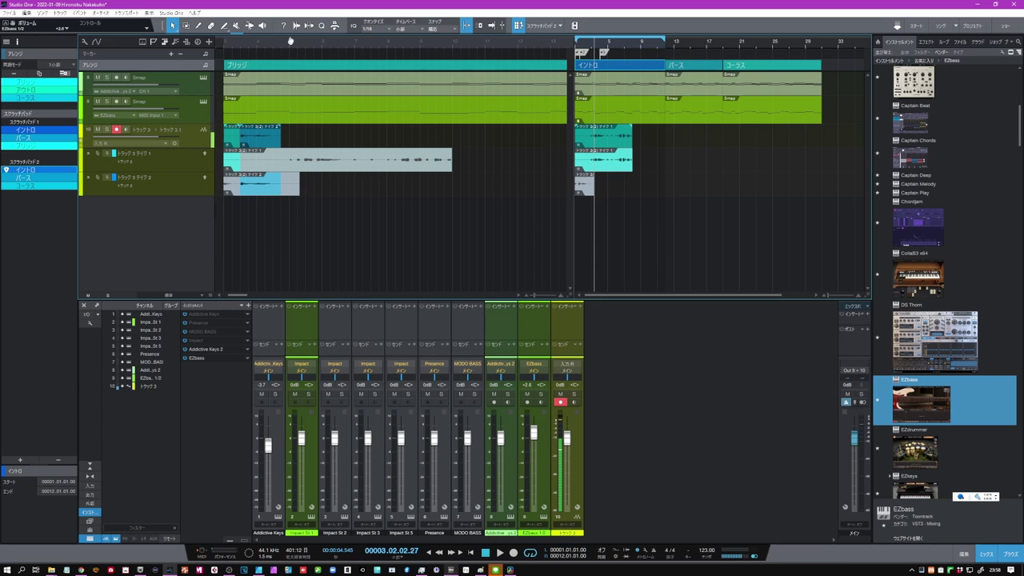
pyautogui.moveTo(291, 40); pyautogui.dragTo(291, 8)
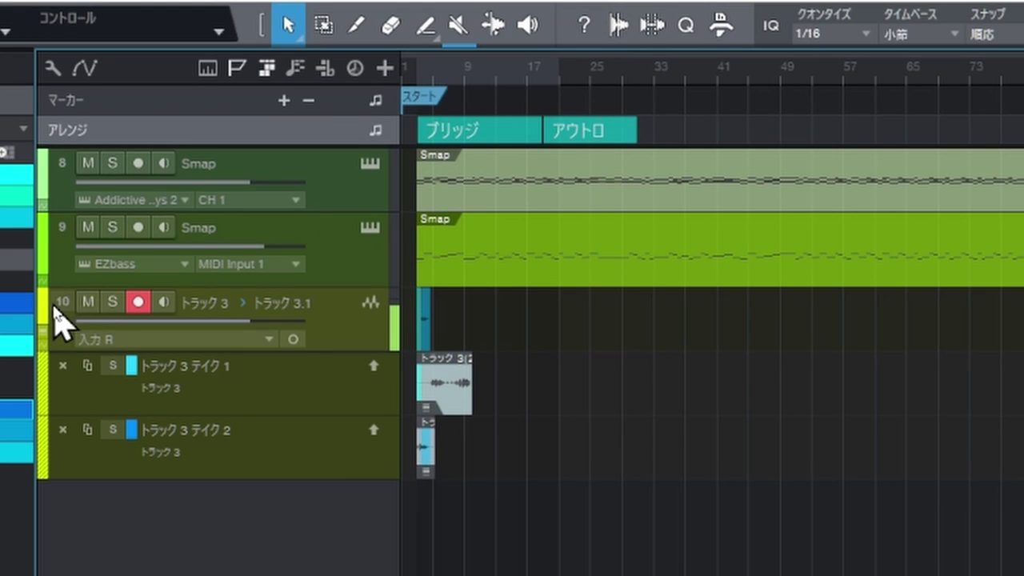
pyautogui.moveTo(90, 174); pyautogui.dragTo(119, 204)
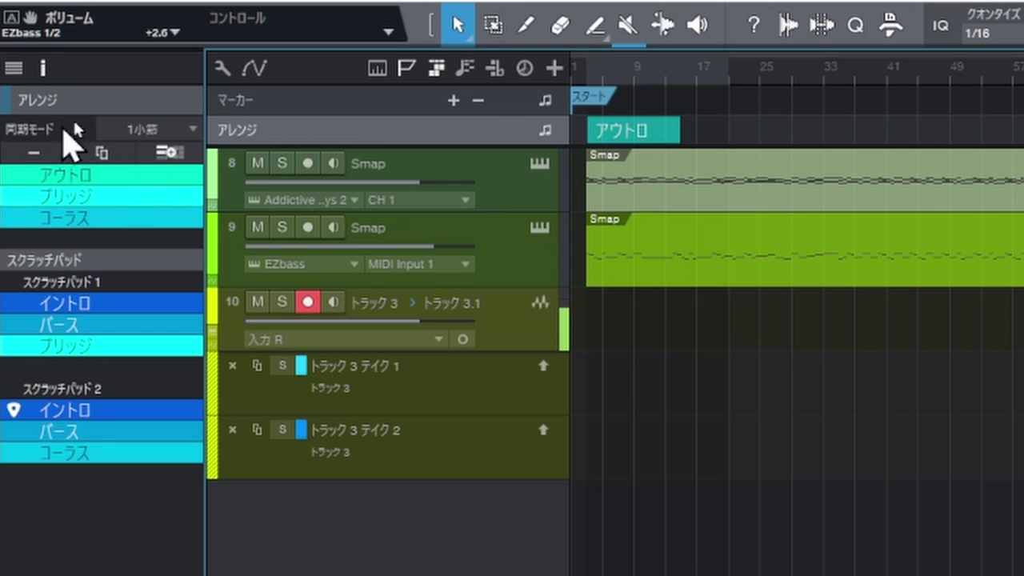